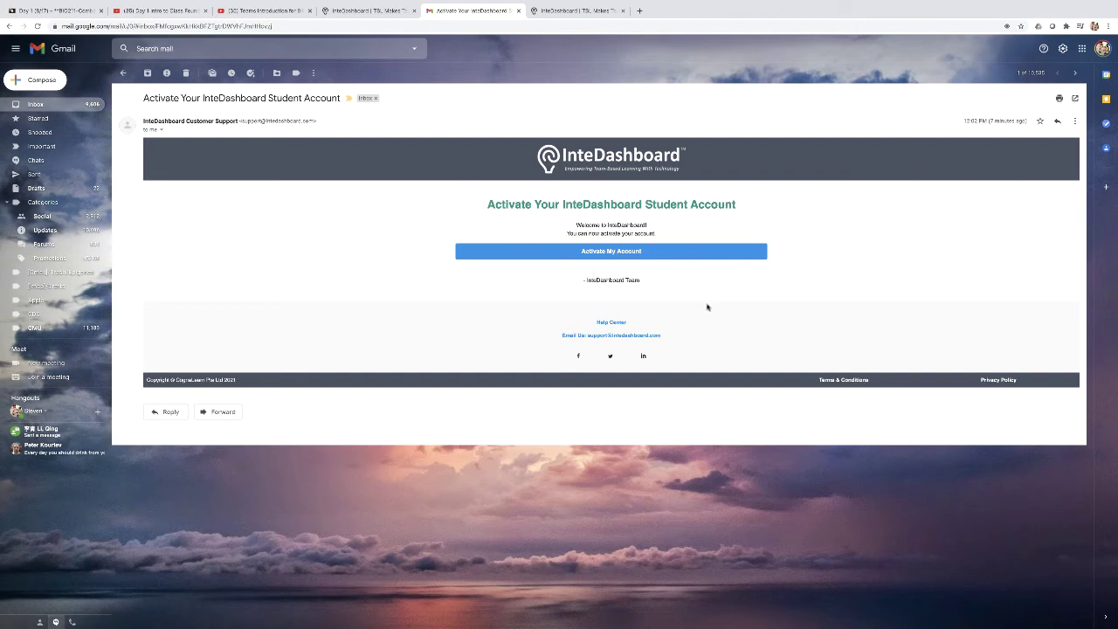
# Activate the student account from the Gmail link and begin setting a new password.
pyautogui.click(602, 251)
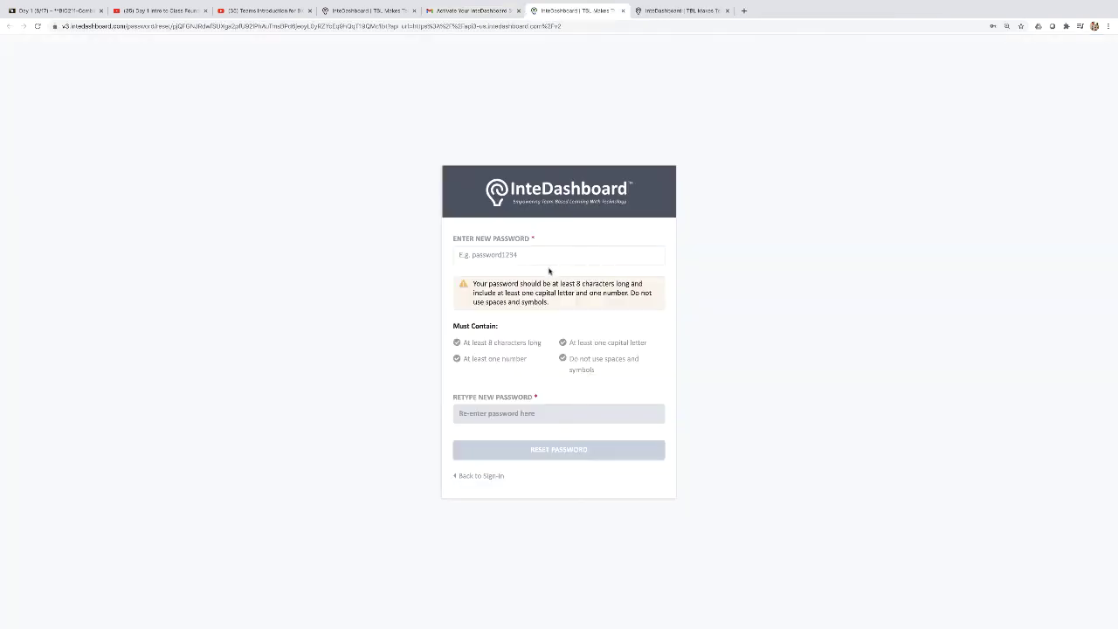
pyautogui.click(513, 253)
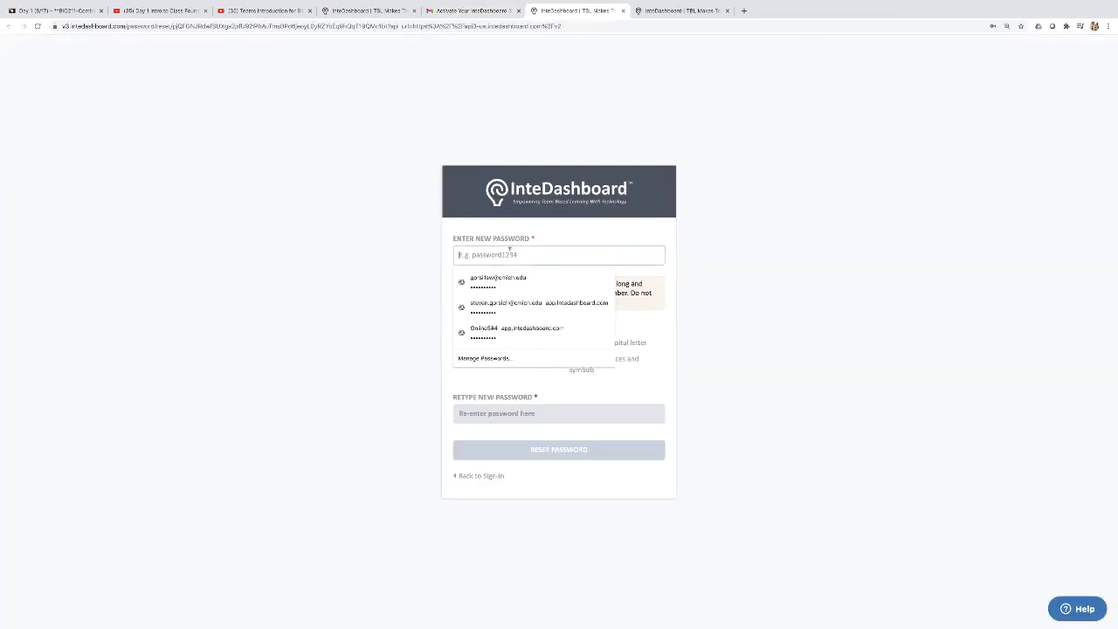
pyautogui.click(863, 258)
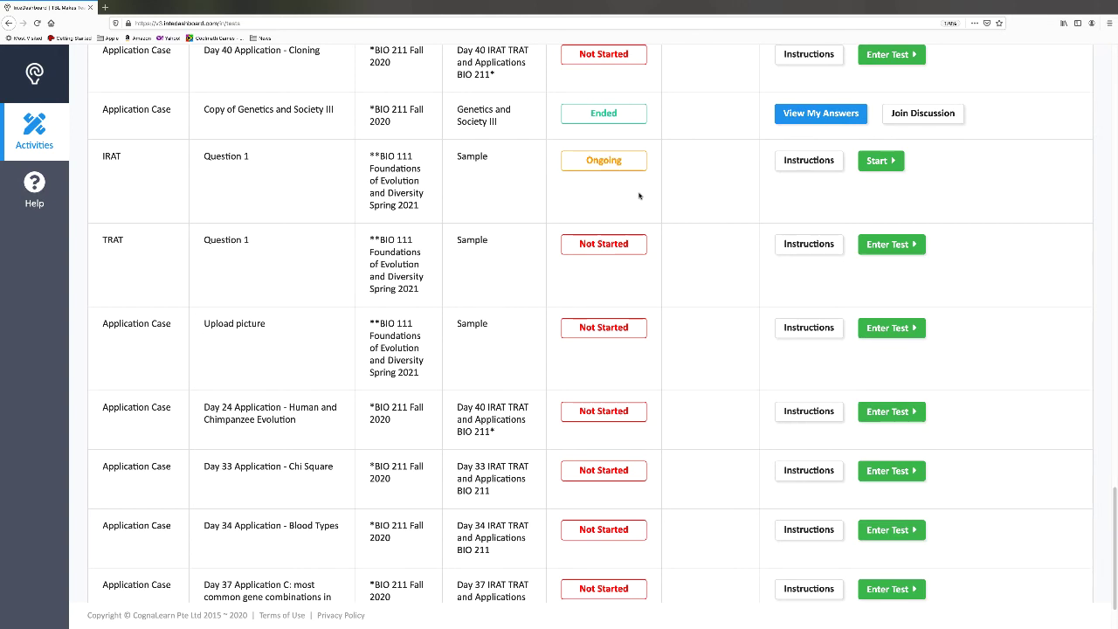
# Start the IRAT and give Steak, Chocolate, Salad and Cereal one point each.
pyautogui.click(875, 167)
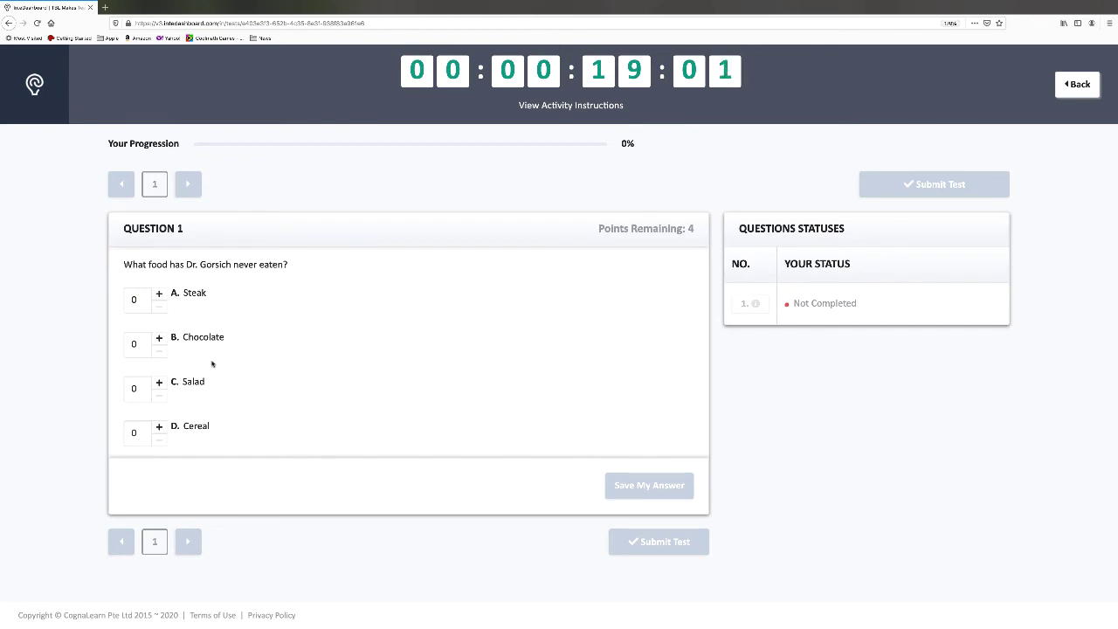
pyautogui.click(159, 339)
pyautogui.click(159, 339)
pyautogui.click(159, 339)
pyautogui.click(159, 339)
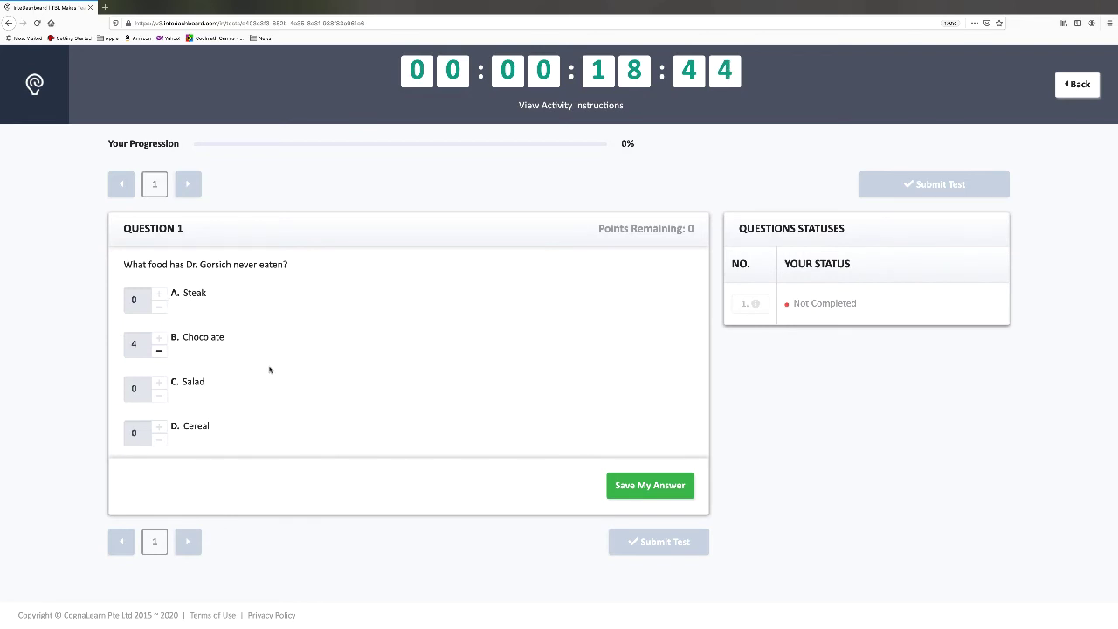
pyautogui.click(158, 353)
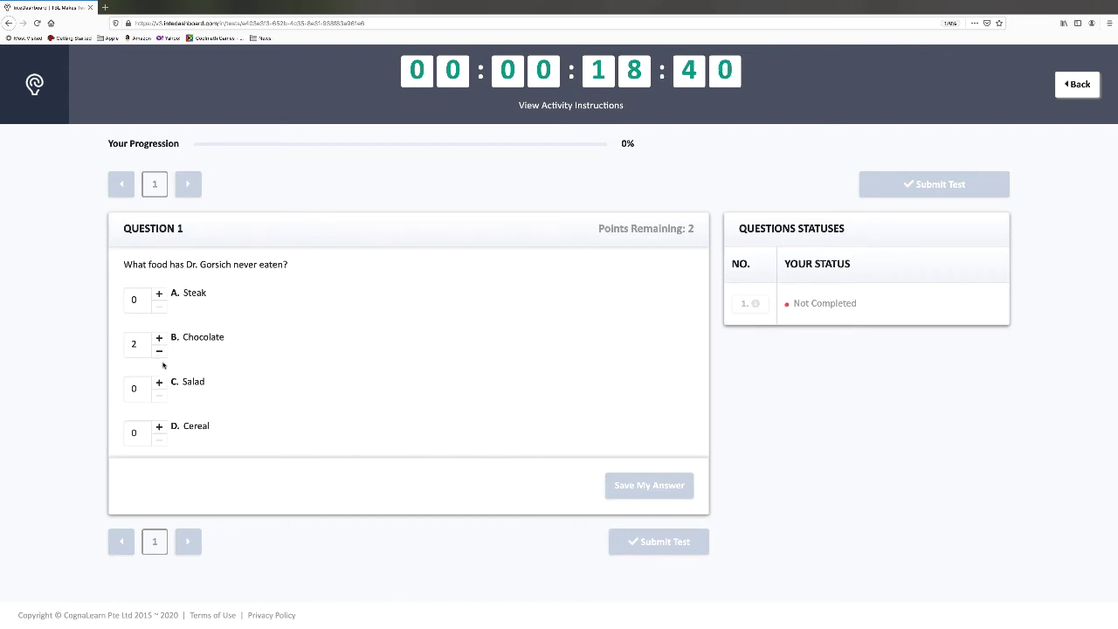
pyautogui.click(159, 427)
pyautogui.click(158, 426)
pyautogui.click(160, 339)
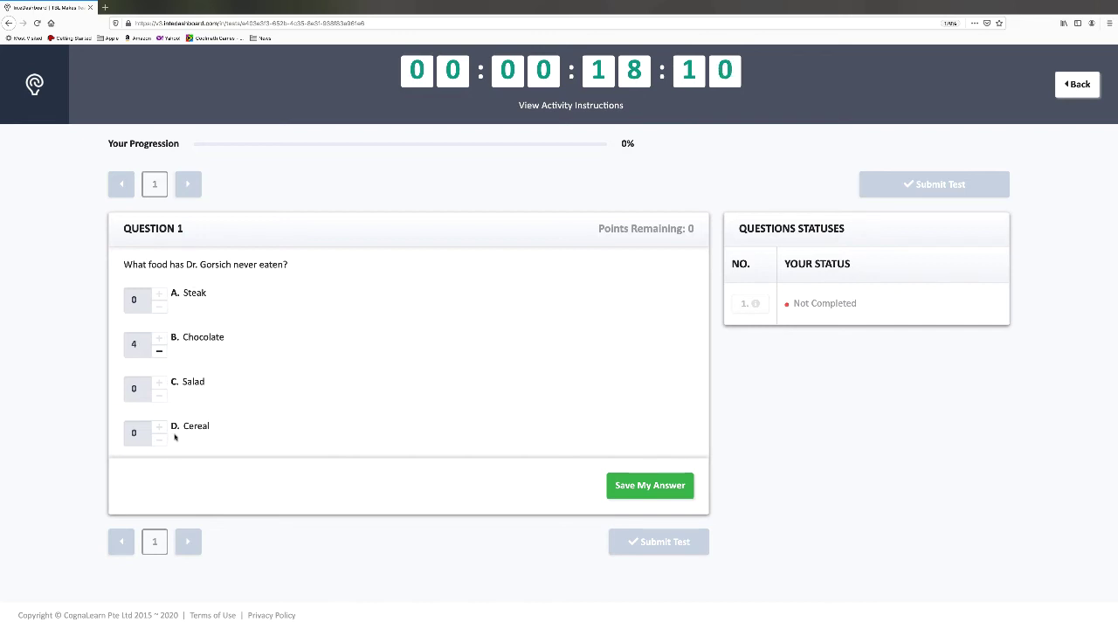
pyautogui.click(158, 351)
pyautogui.click(159, 294)
pyautogui.click(159, 381)
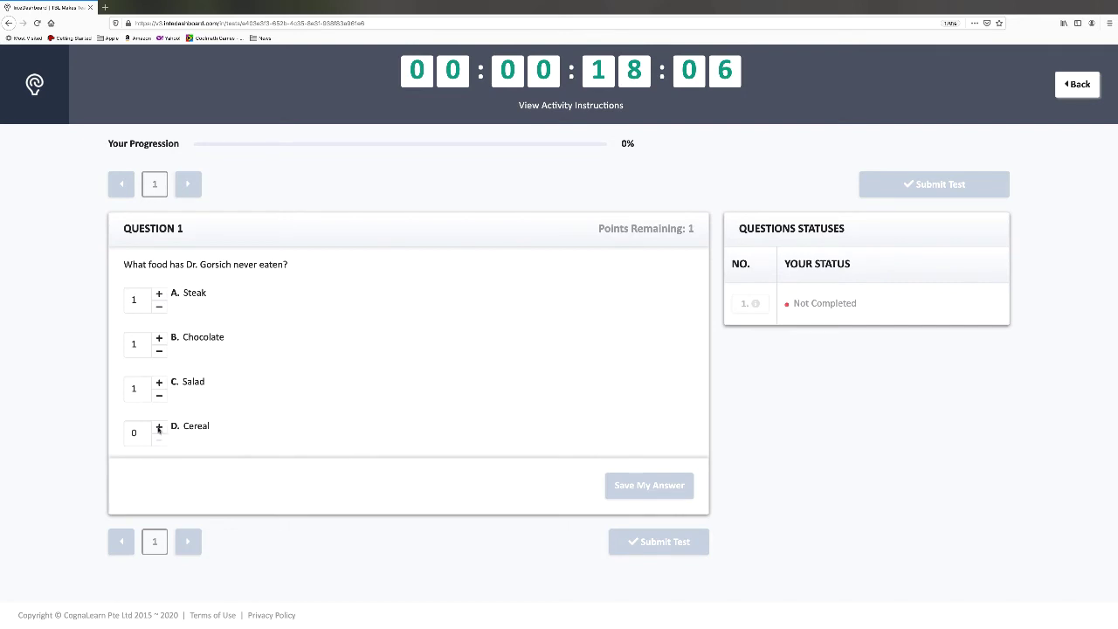
pyautogui.click(159, 427)
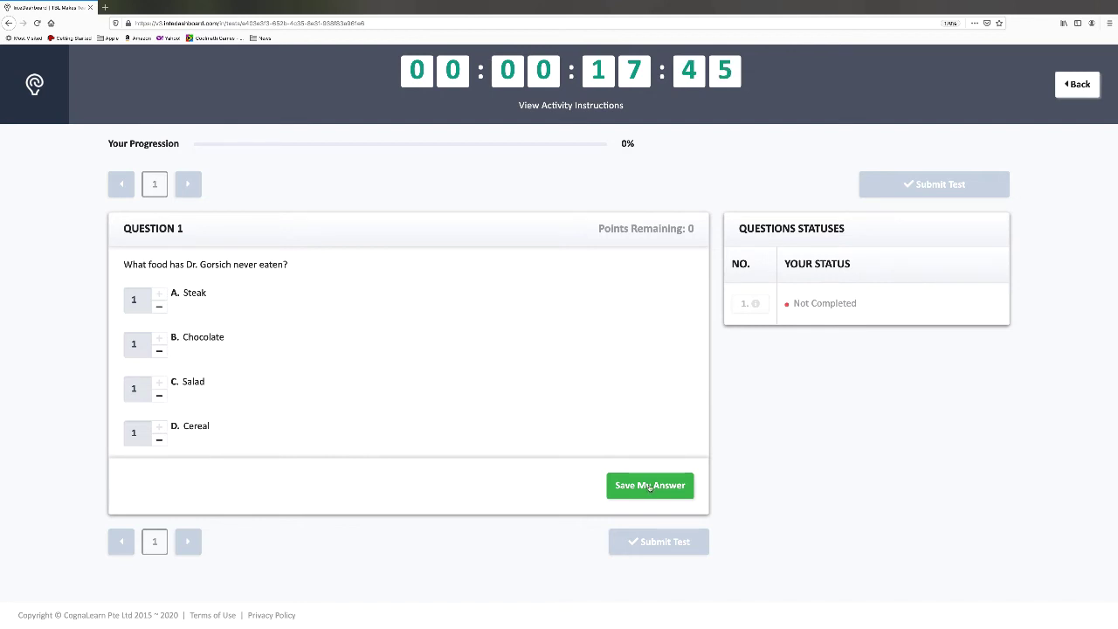
# Save the one-point-each answer and submit the IRAT, confirming the submission.
pyautogui.click(649, 485)
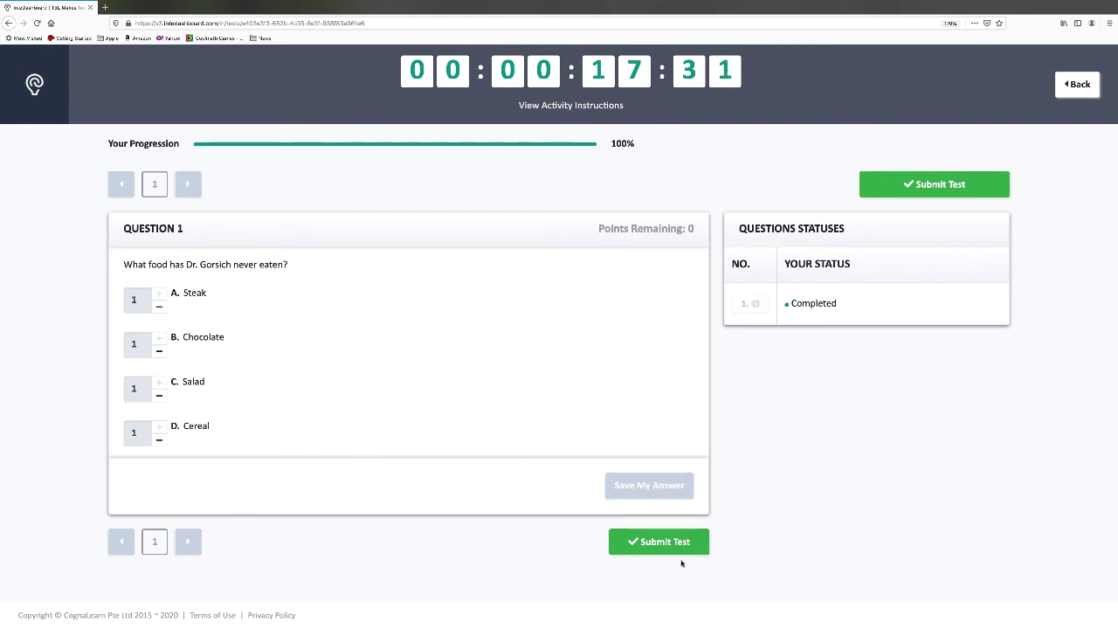
pyautogui.click(964, 186)
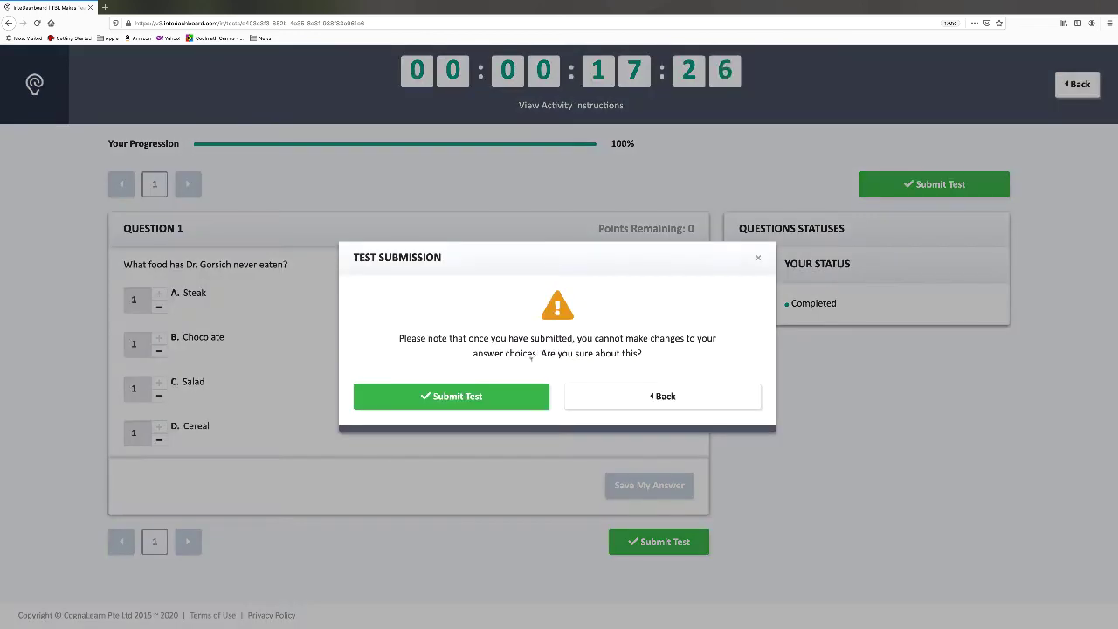
pyautogui.click(467, 398)
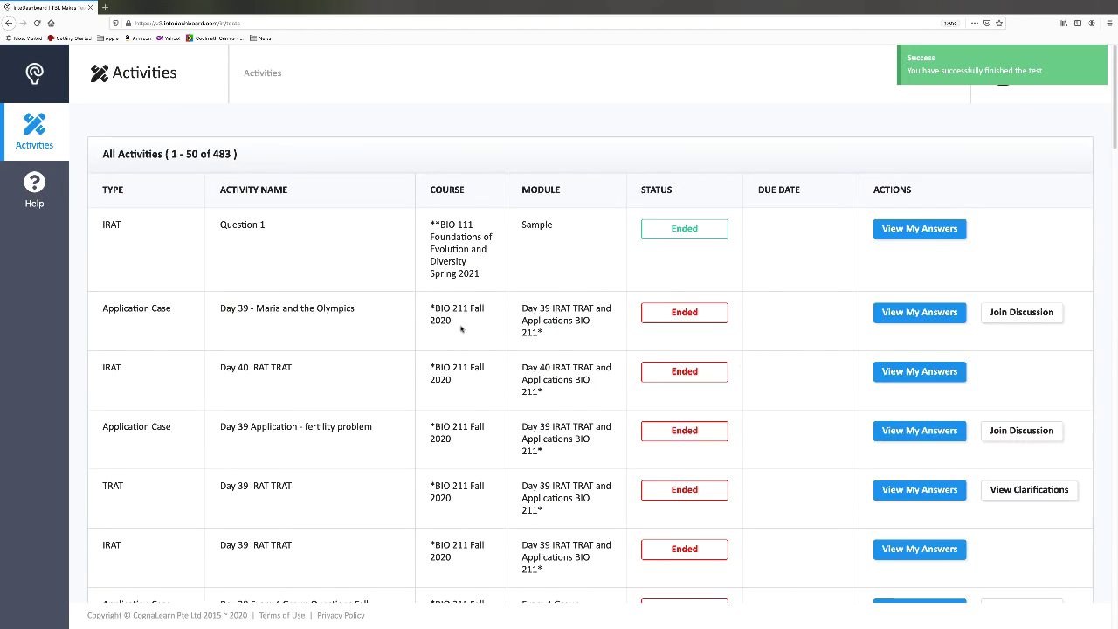
# Find the TRAT 'Question 1' row in the Activities list and start it.
pyautogui.scroll(-15, 626, 230)
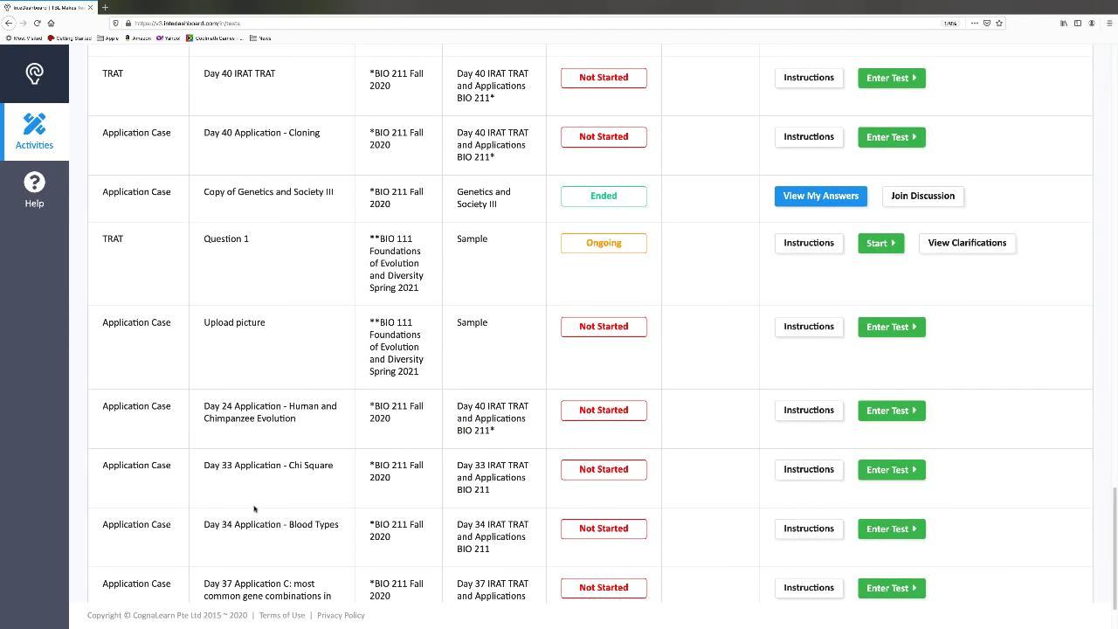
pyautogui.scroll(1, 254, 508)
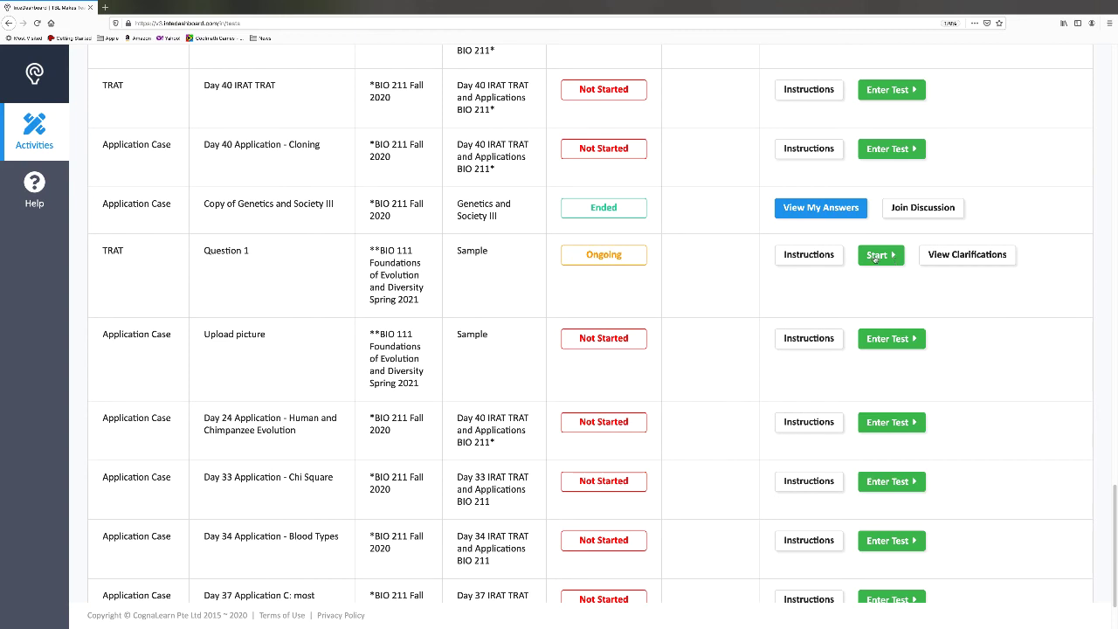
pyautogui.click(876, 257)
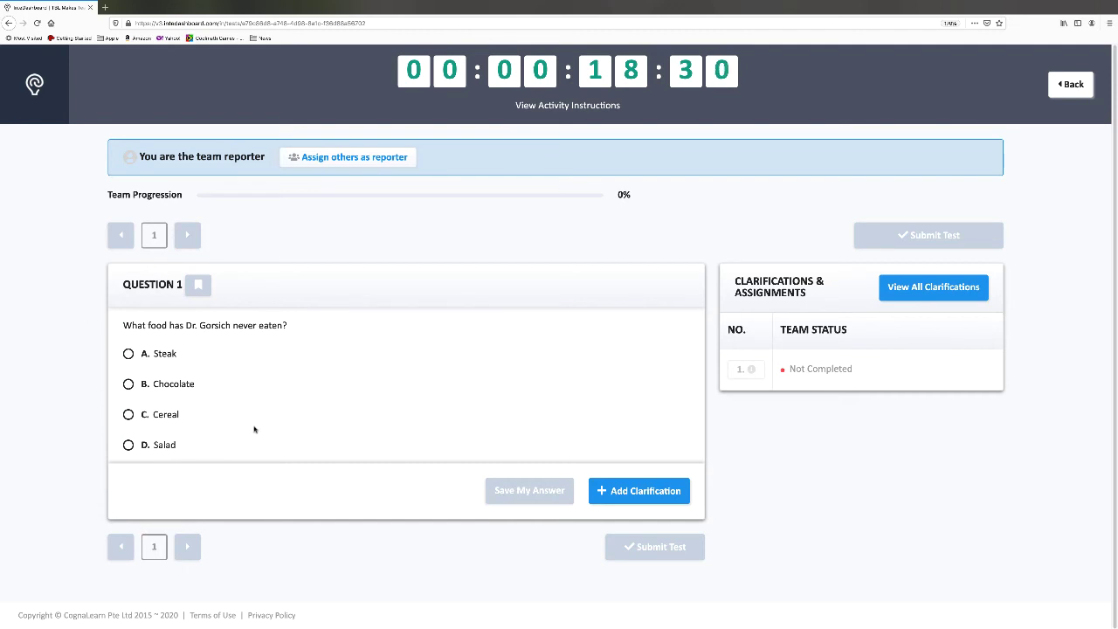
# Save Cereal as the team answer, replacing Chocolate, then submit and confirm the TRAT.
pyautogui.click(128, 384)
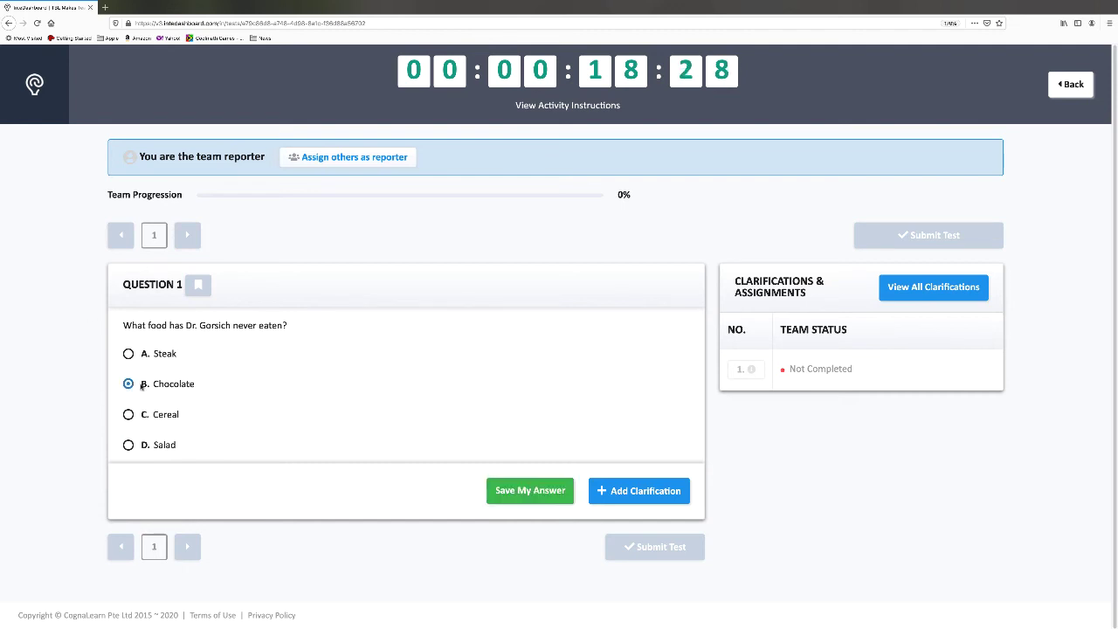
pyautogui.click(539, 492)
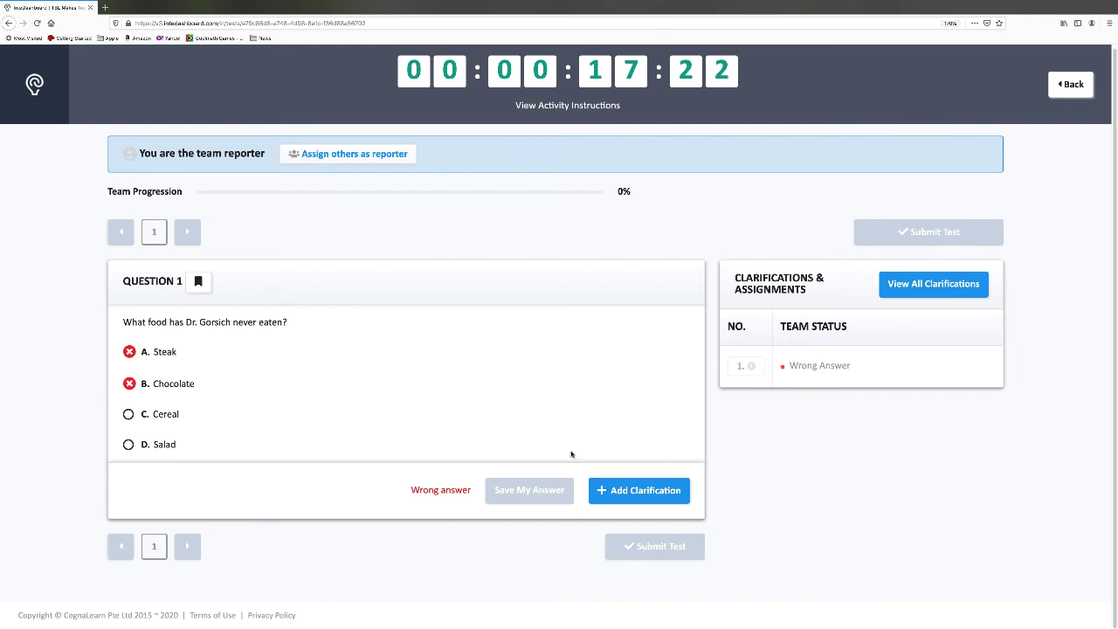
pyautogui.click(128, 415)
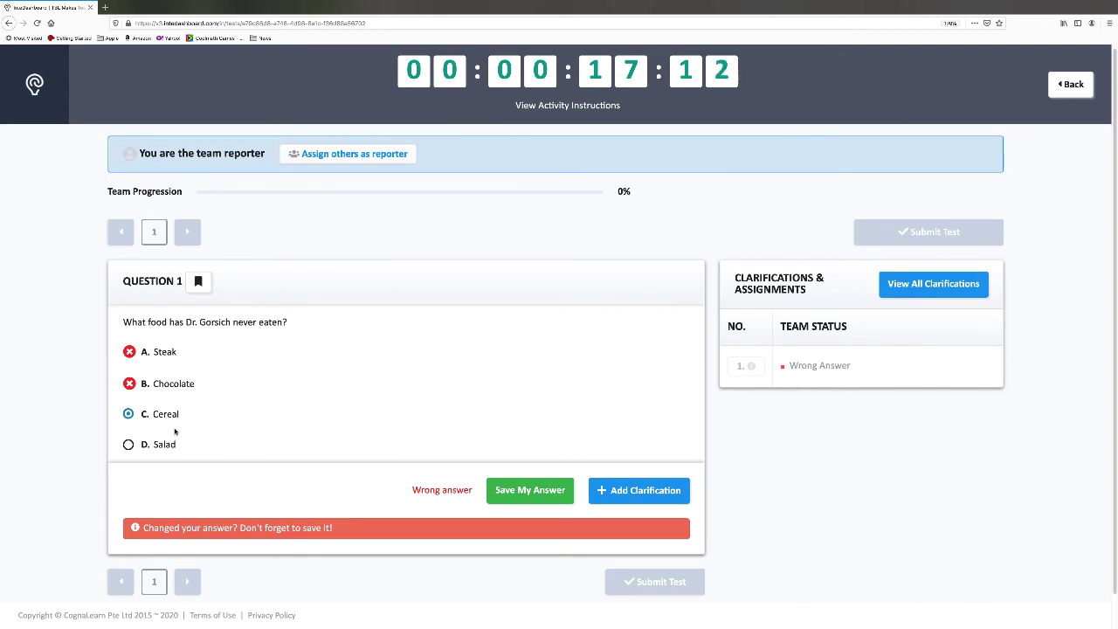
pyautogui.click(527, 490)
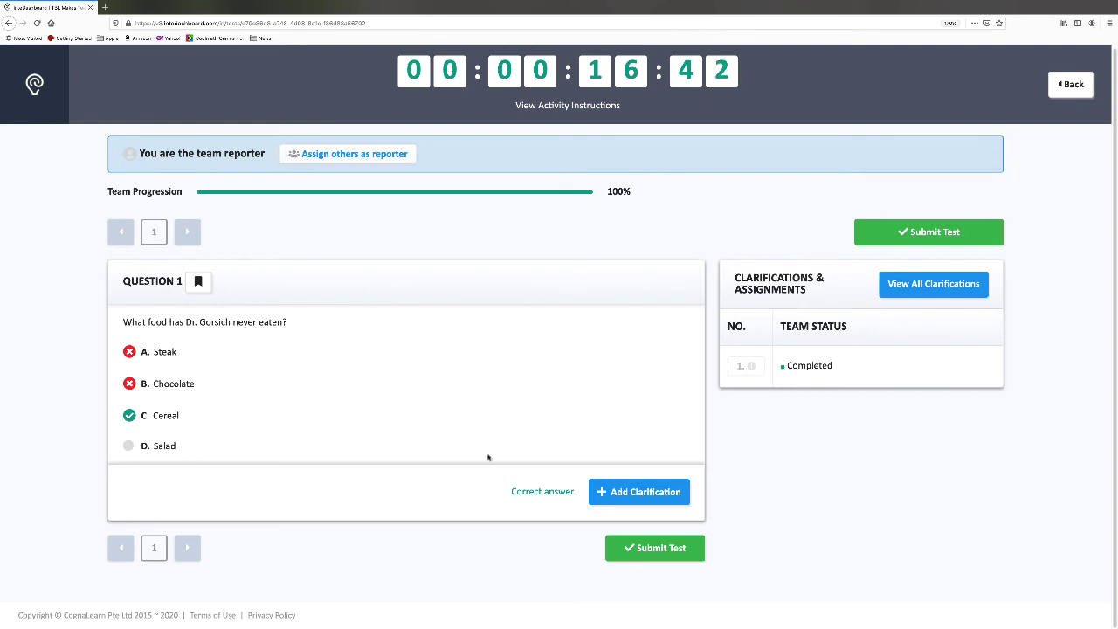
pyautogui.click(656, 549)
pyautogui.click(393, 400)
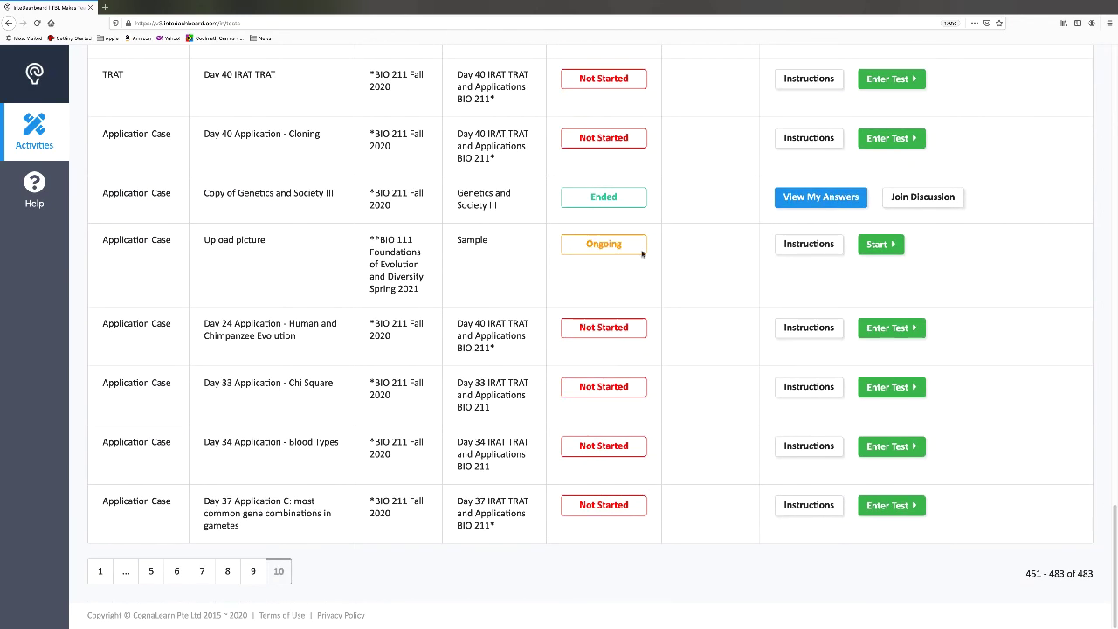
# Start Upload picture, answer 'Here is the picture.', and bring up the elaboration form.
pyautogui.click(878, 245)
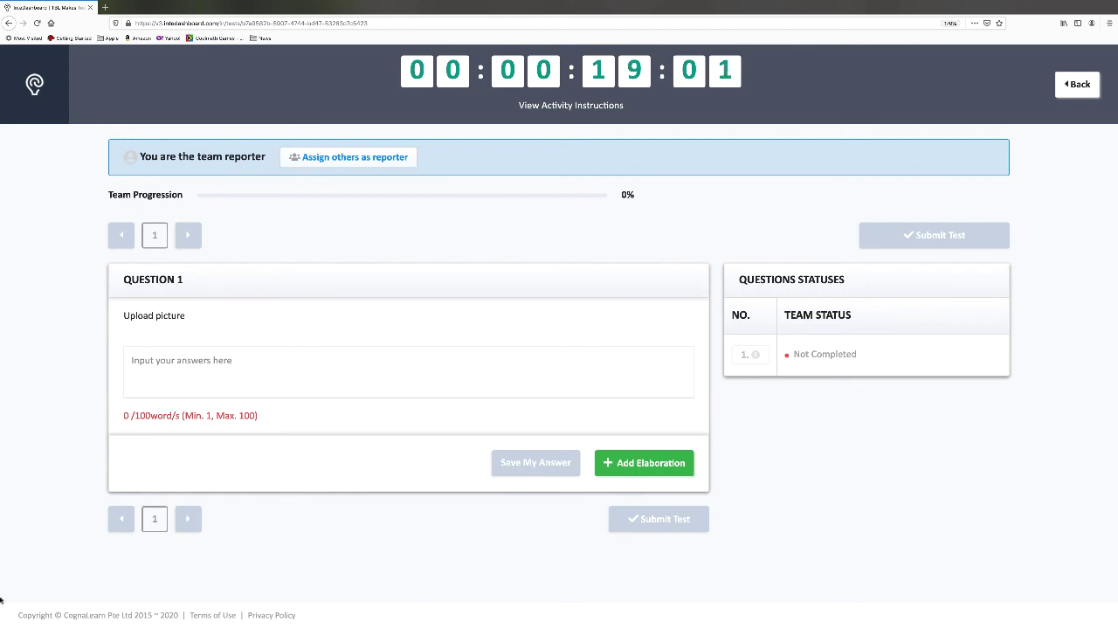
pyautogui.write('x')
pyautogui.press('BackSpace')
pyautogui.write('Here is the picture.')
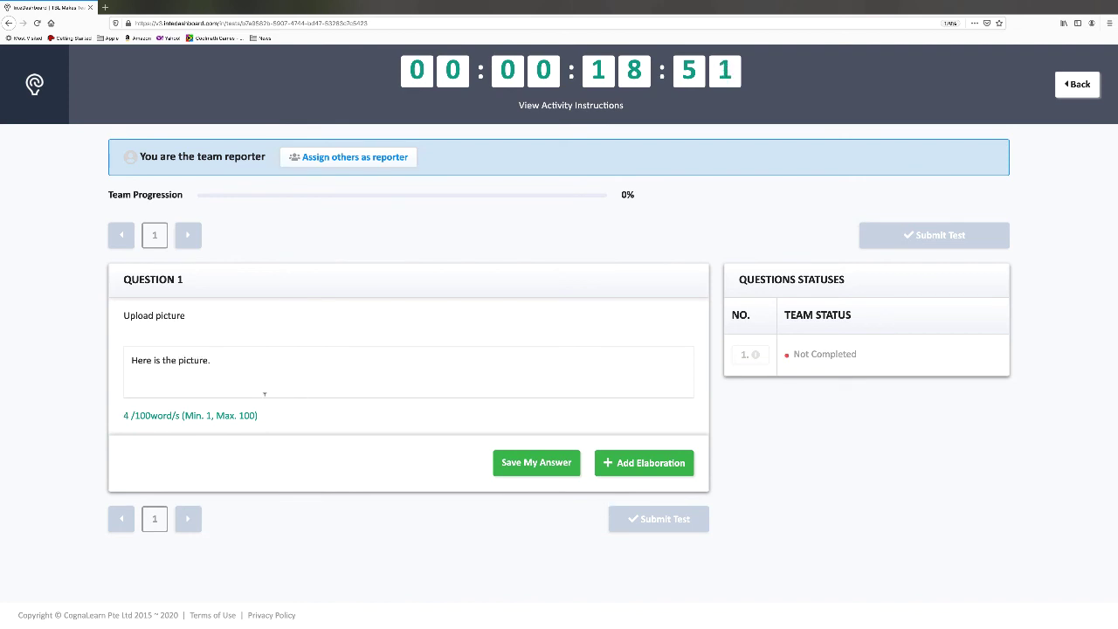
pyautogui.click(644, 464)
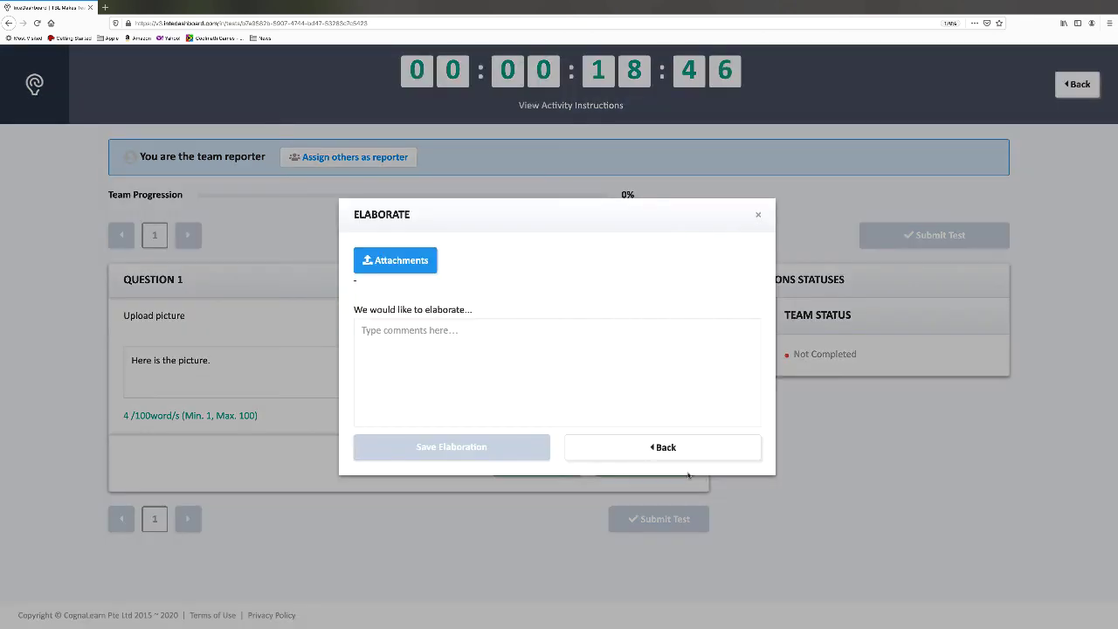
# Capture a screenshot of the upload window and upload it as an elaboration attachment.
pyautogui.click(385, 265)
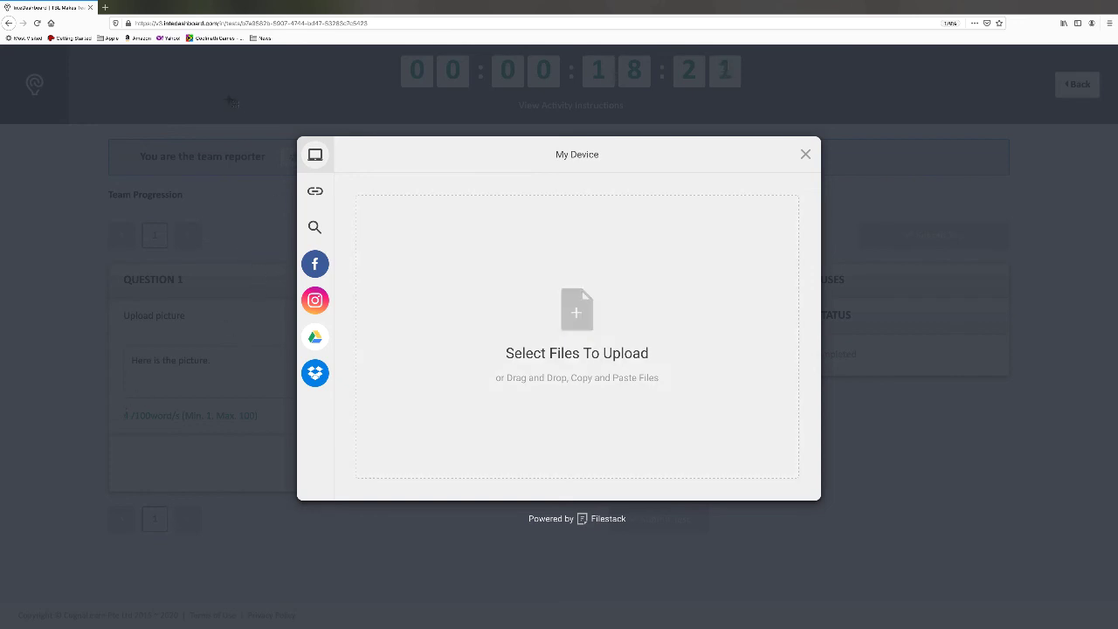
pyautogui.press('super+shift+s')
pyautogui.moveTo(228, 94); pyautogui.dragTo(1092, 580)
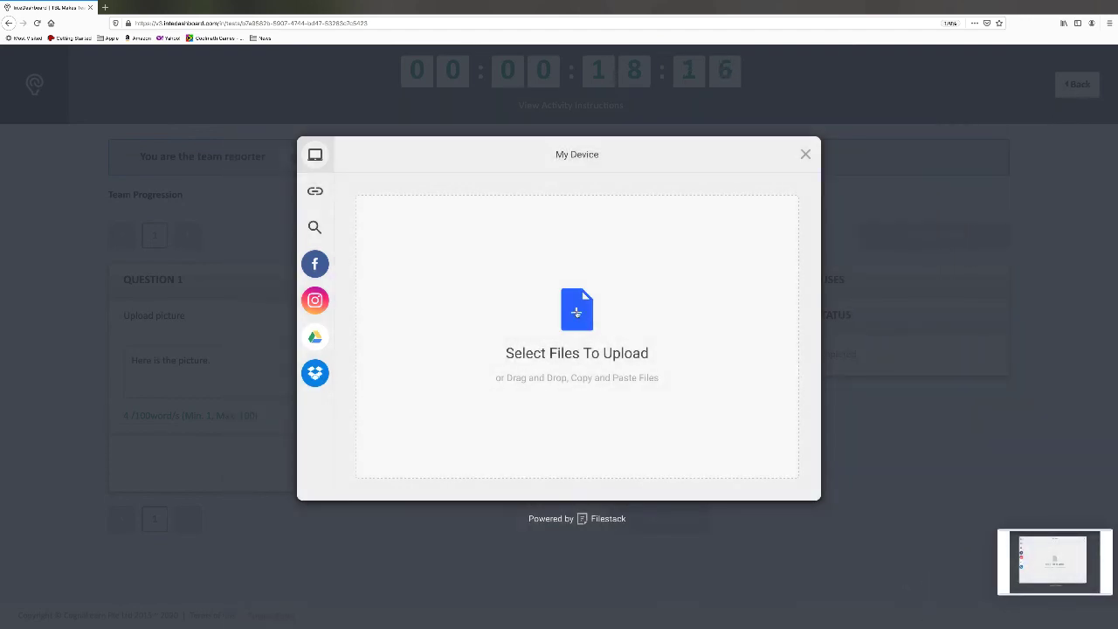
pyautogui.click(576, 313)
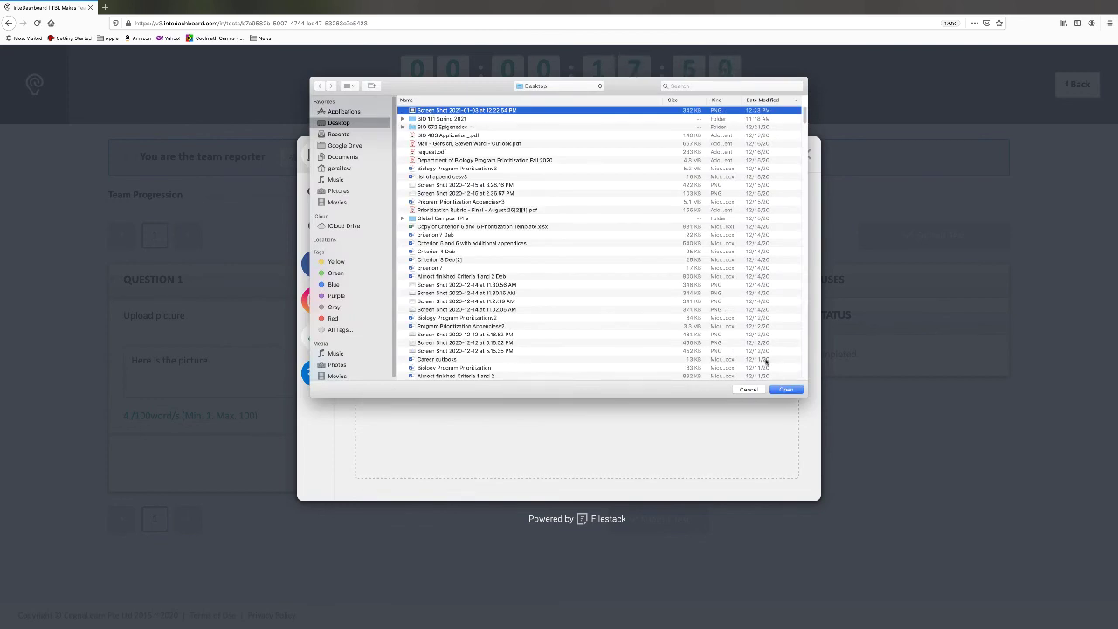
pyautogui.click(786, 390)
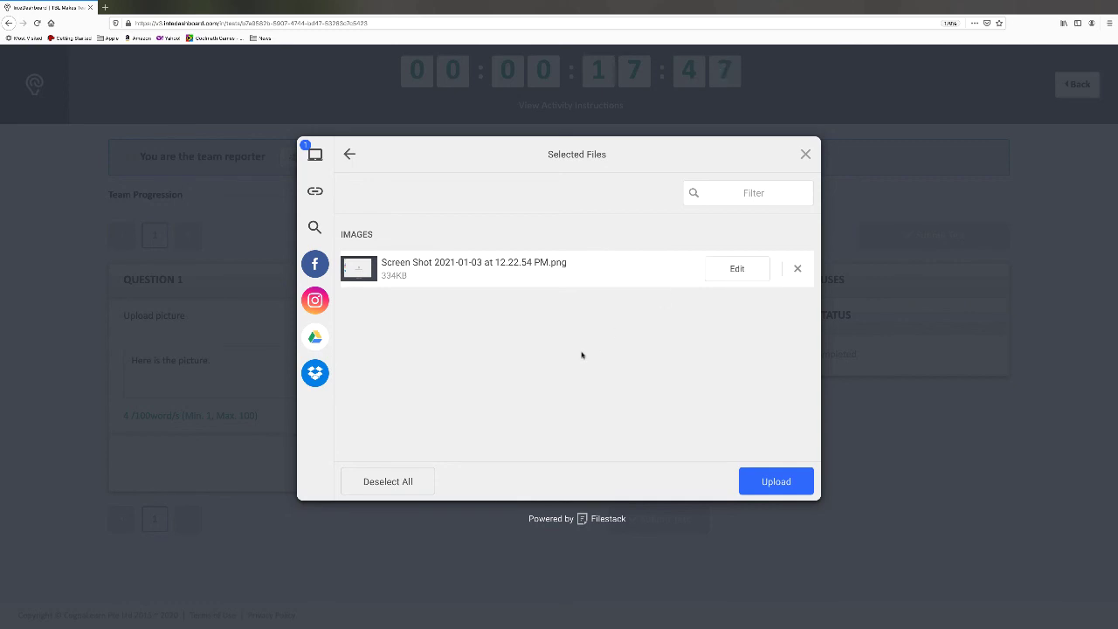
pyautogui.click(775, 482)
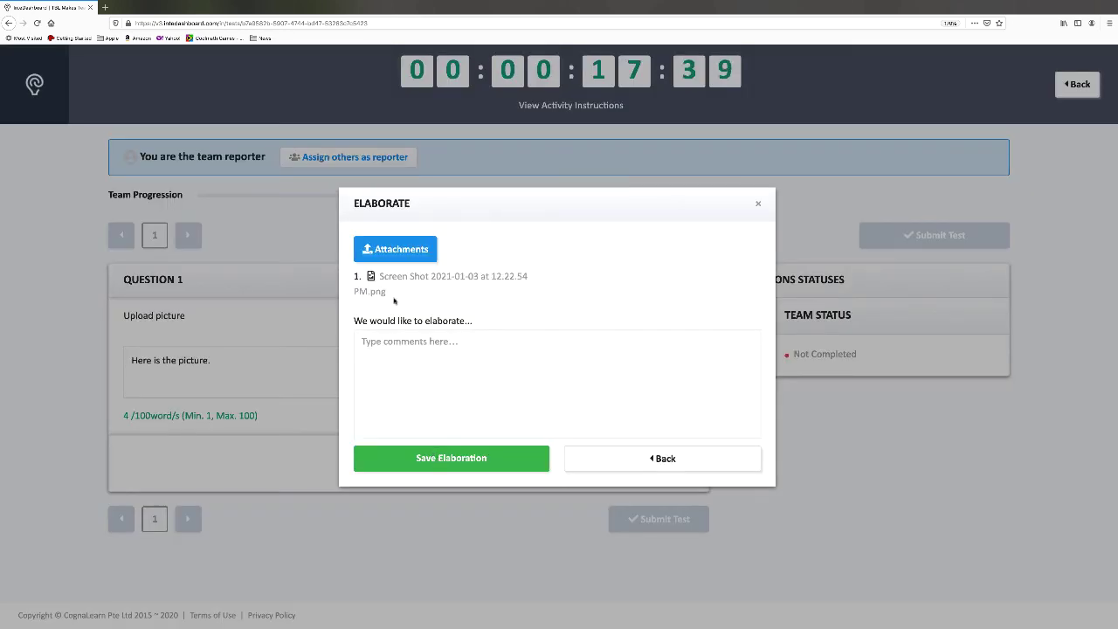
# Save the elaboration and answer, then submit and confirm the application case.
pyautogui.click(460, 460)
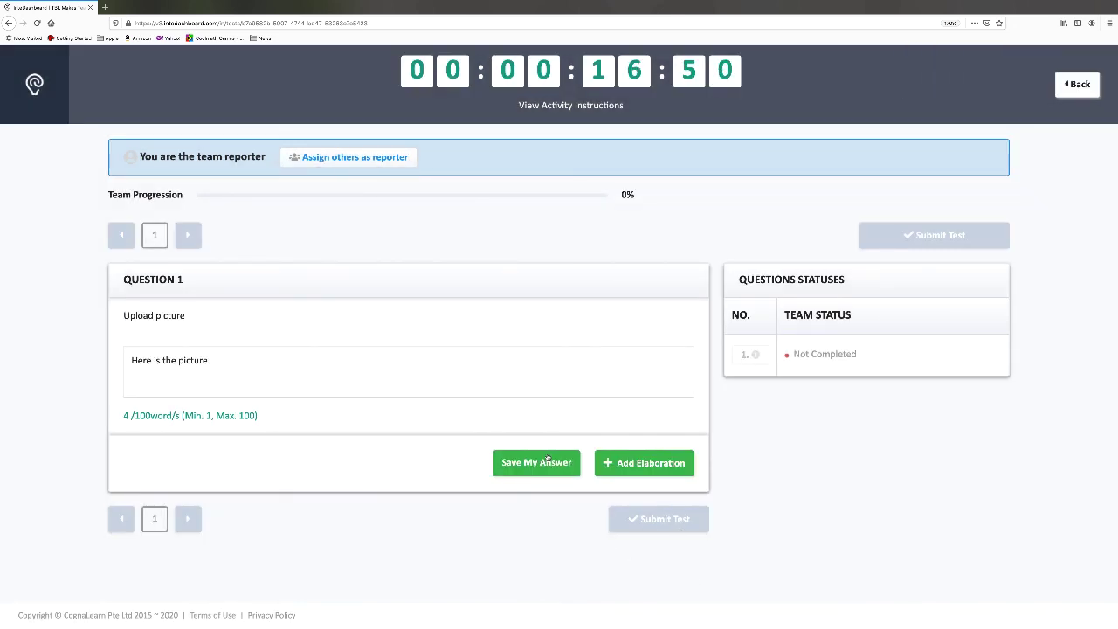
pyautogui.click(536, 466)
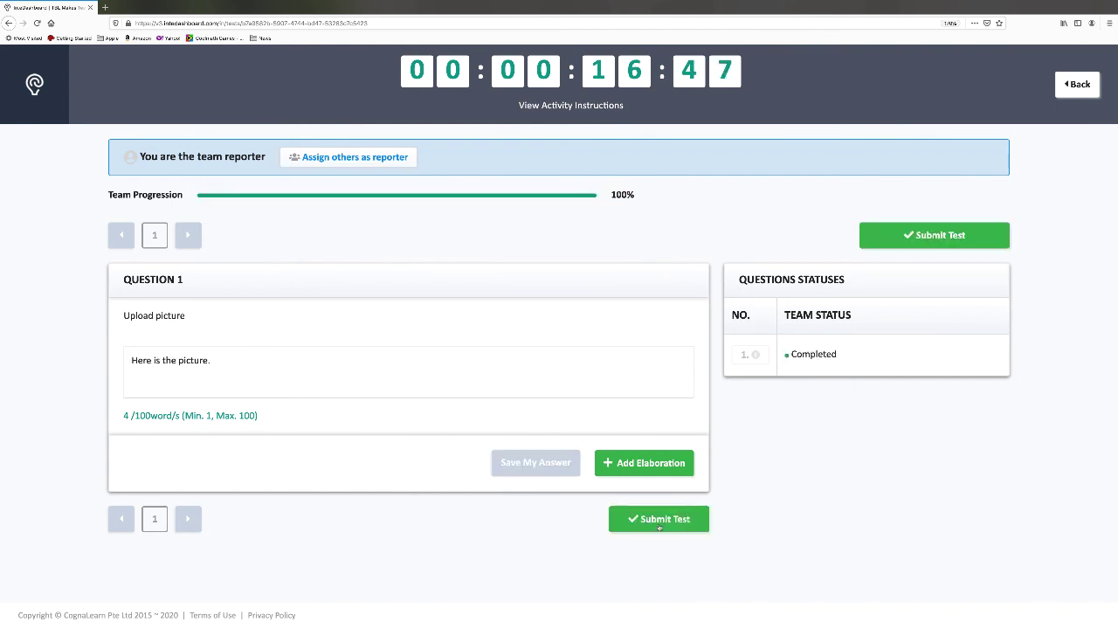
pyautogui.click(671, 525)
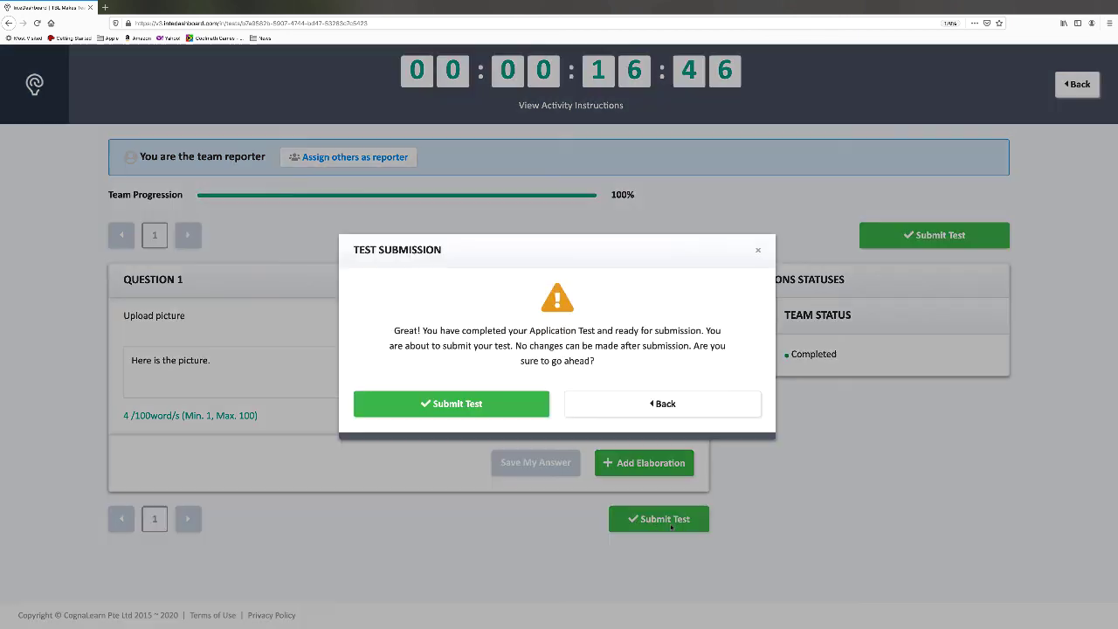
pyautogui.click(442, 403)
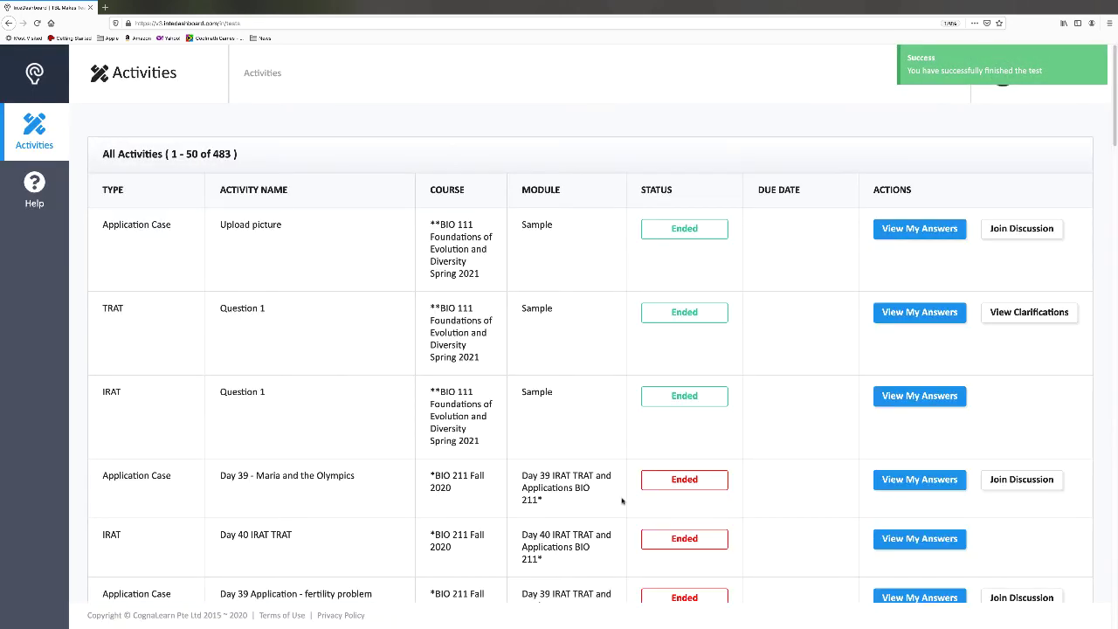
# Open Team 1's attached screenshot from the team analysis, then close it.
pyautogui.moveTo(25, 3)
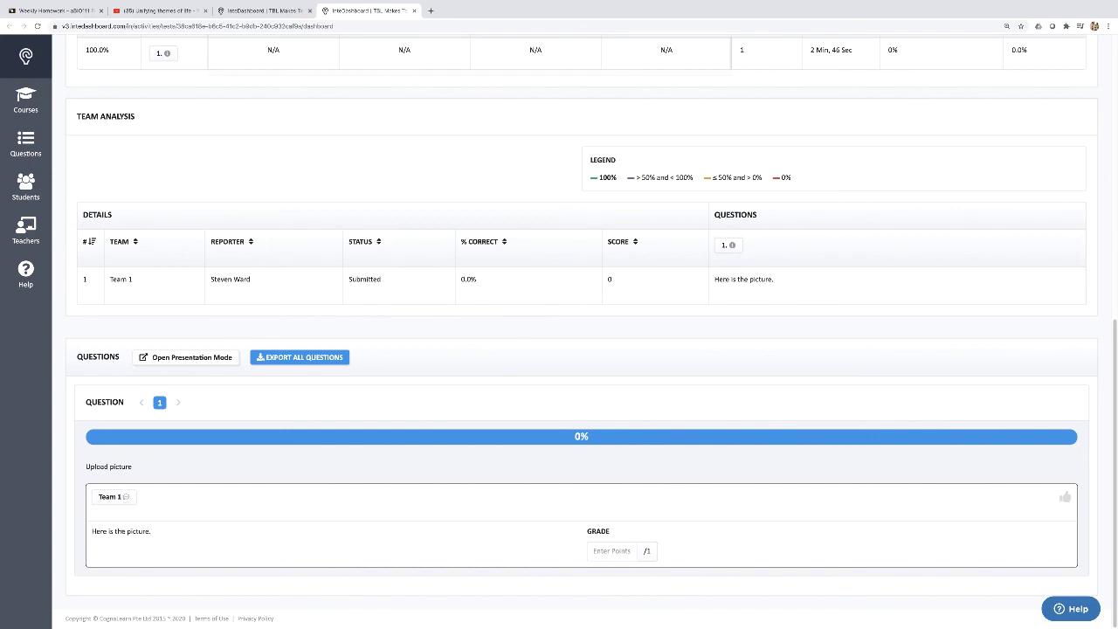
pyautogui.click(126, 498)
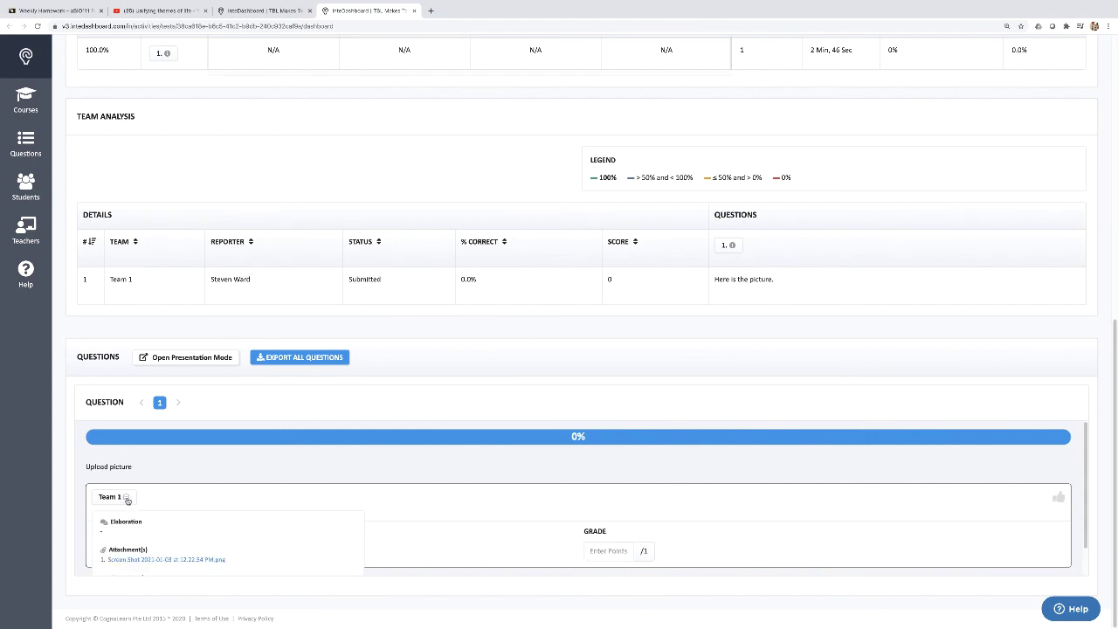
pyautogui.click(137, 560)
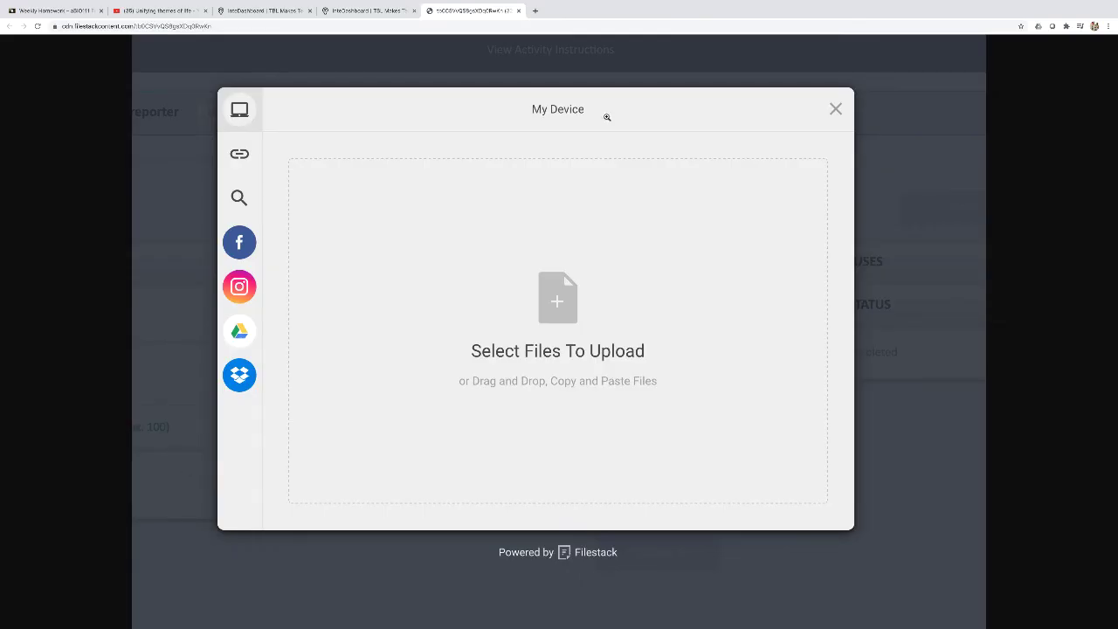
pyautogui.click(512, 10)
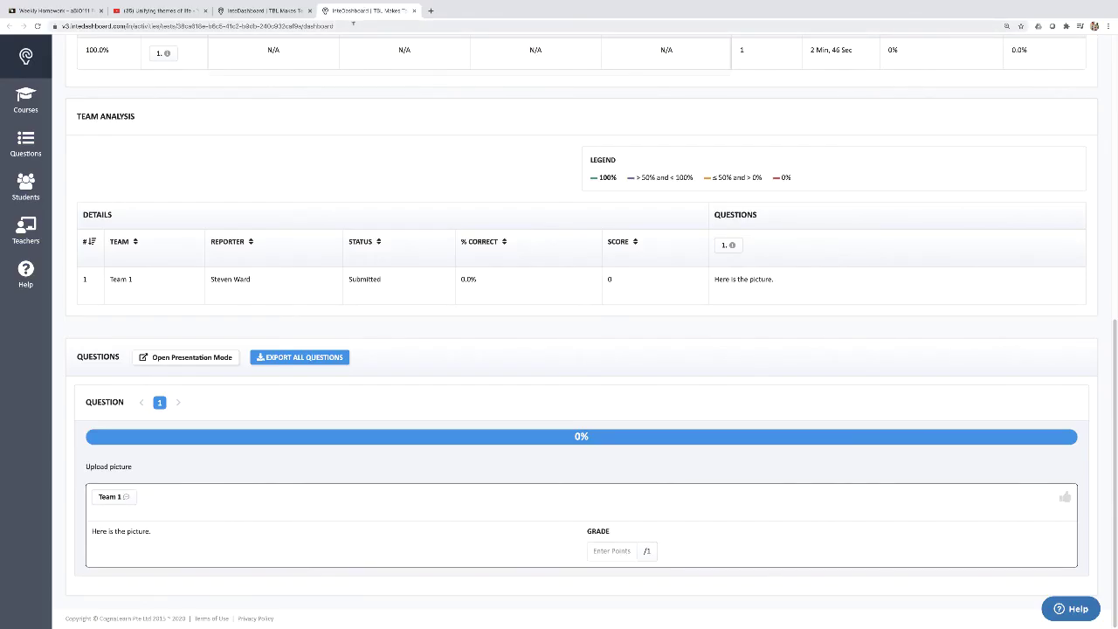